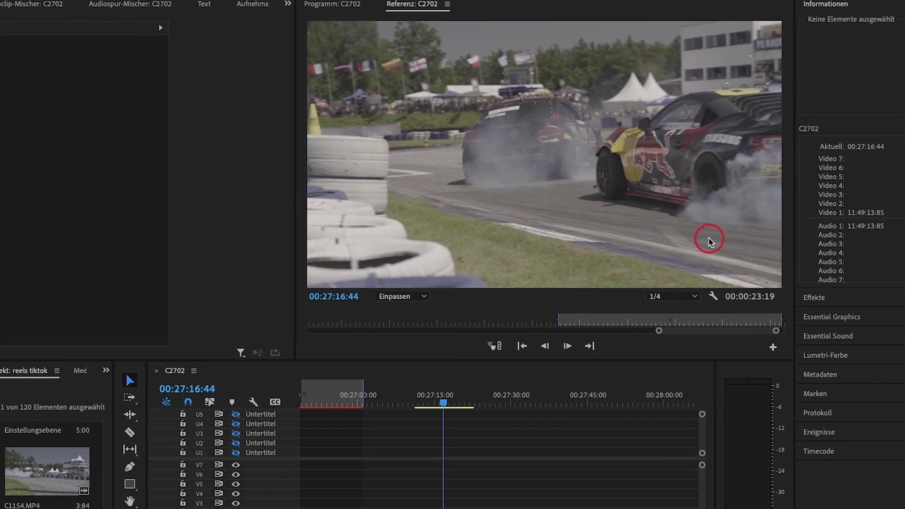
# Step: Save, then add a 1920×1080 adjustment layer on V2 above C1167.MP4 and open Lumetri Color
pyautogui.hotkey('ctrl', 's')
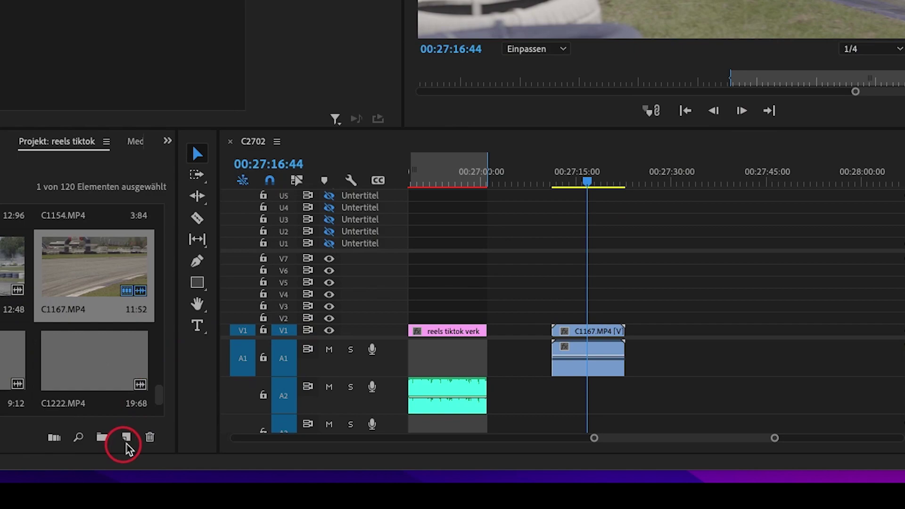
pyautogui.click(126, 439)
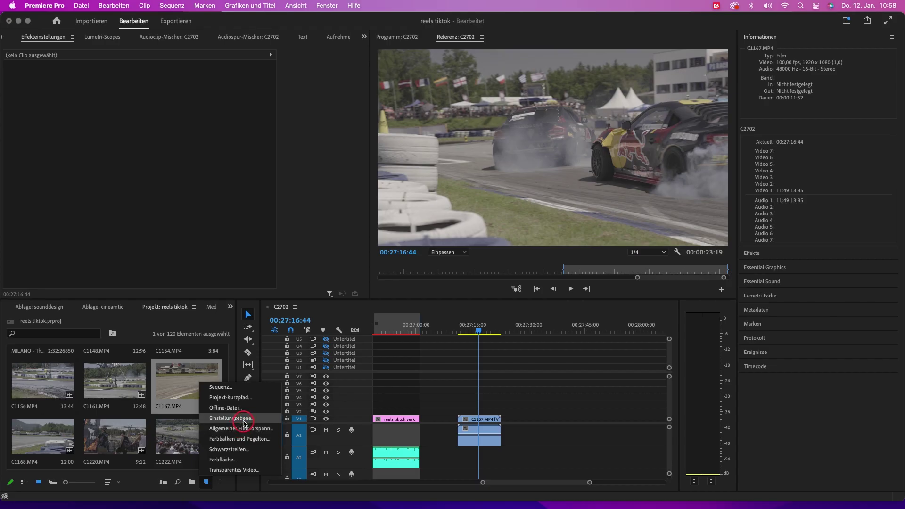
pyautogui.click(192, 337)
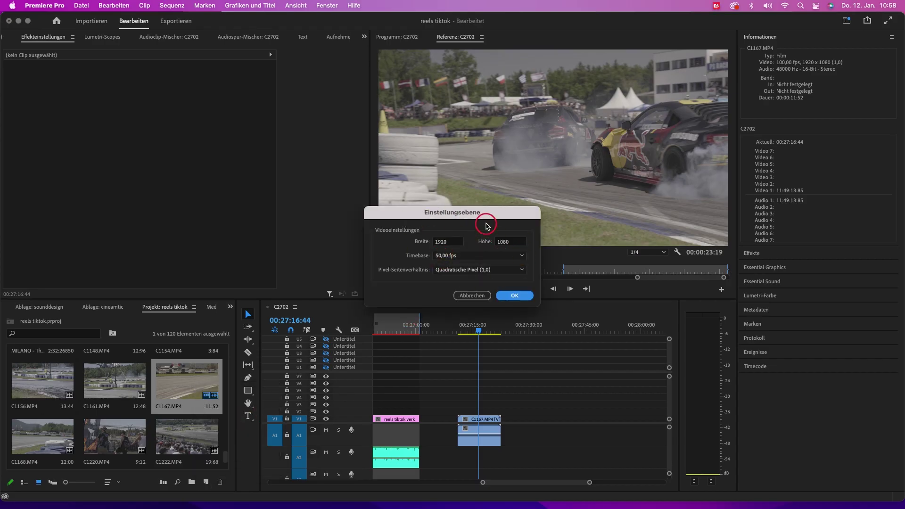
pyautogui.press('Return')
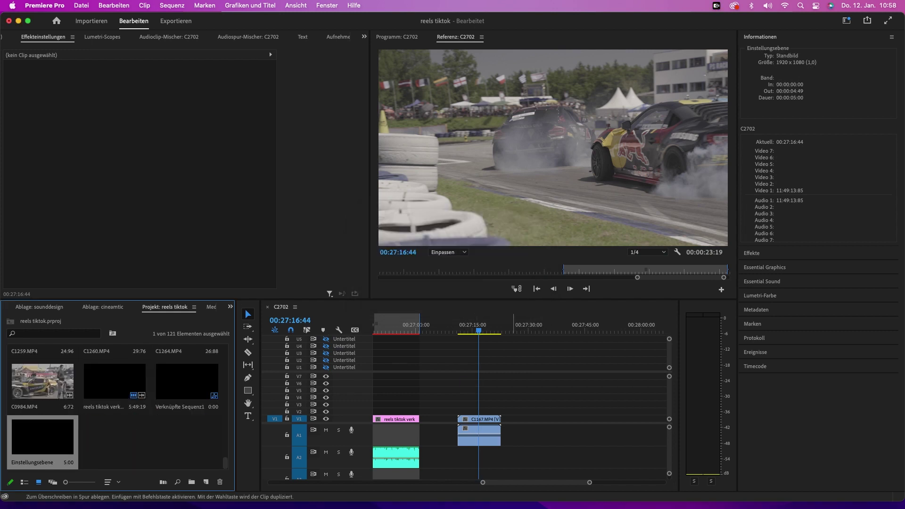
pyautogui.moveTo(514, 417); pyautogui.dragTo(496, 412)
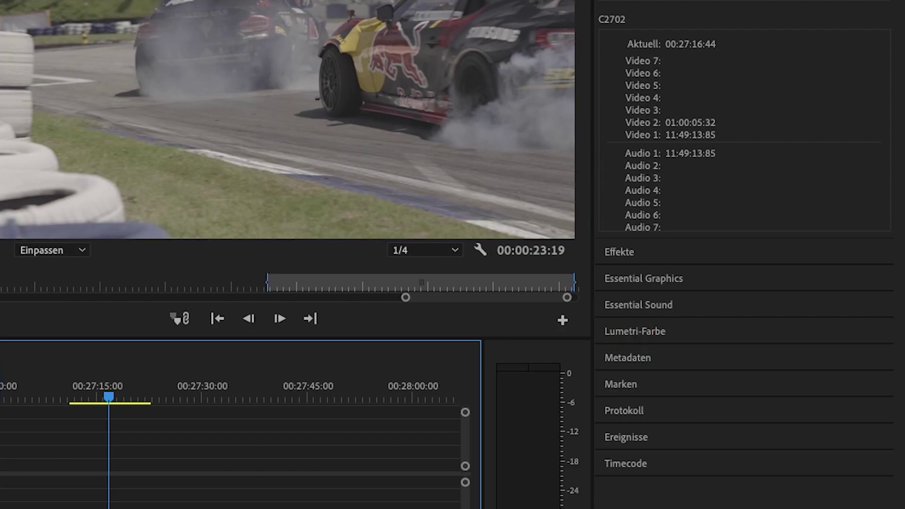
pyautogui.click(759, 296)
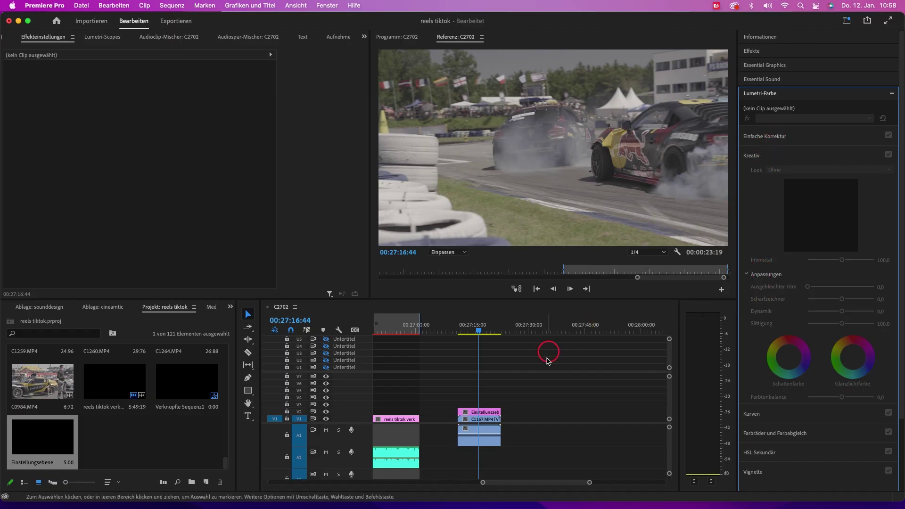
# Step: Load 1_SGamut3CineSLog3_To_LC-709.cube from the SonyLookProfiles folder as the adjustment layer's Creative look
pyautogui.click(485, 415)
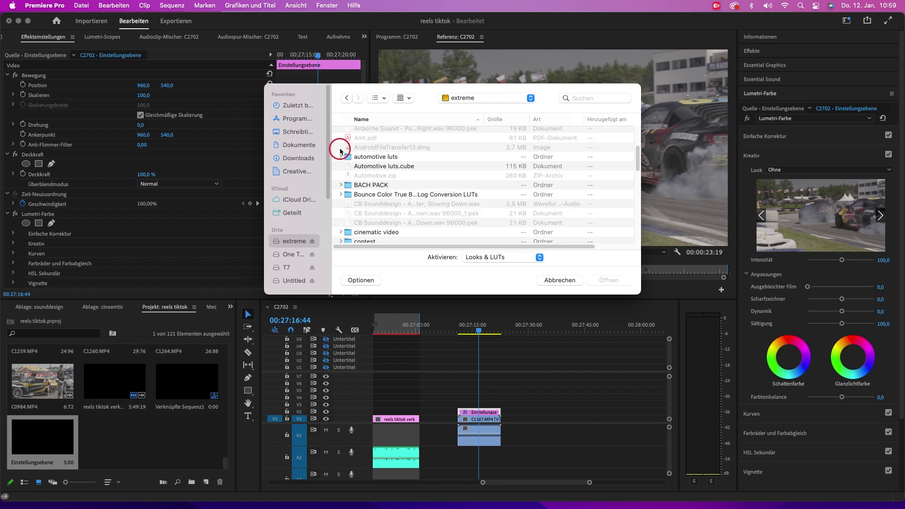
pyautogui.click(349, 161)
pyautogui.scroll(-5, 390, 186)
pyautogui.click(349, 184)
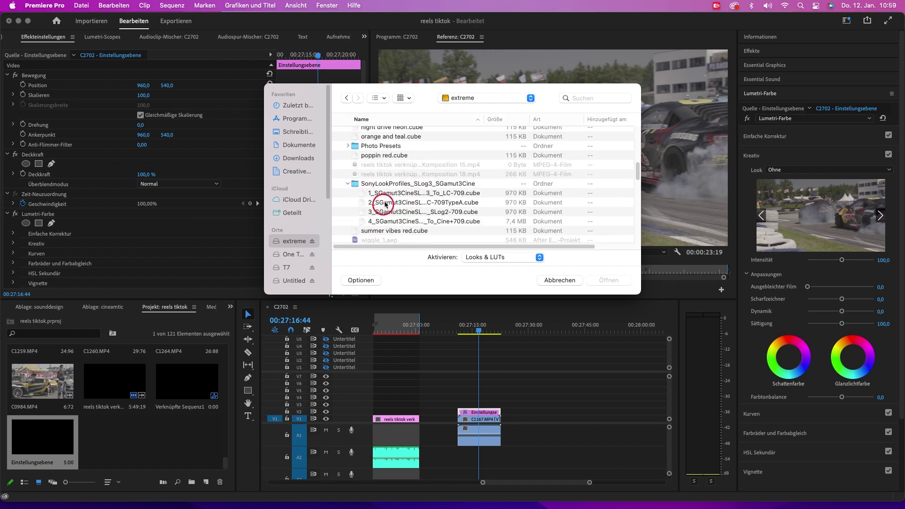
pyautogui.click(471, 193)
pyautogui.click(608, 280)
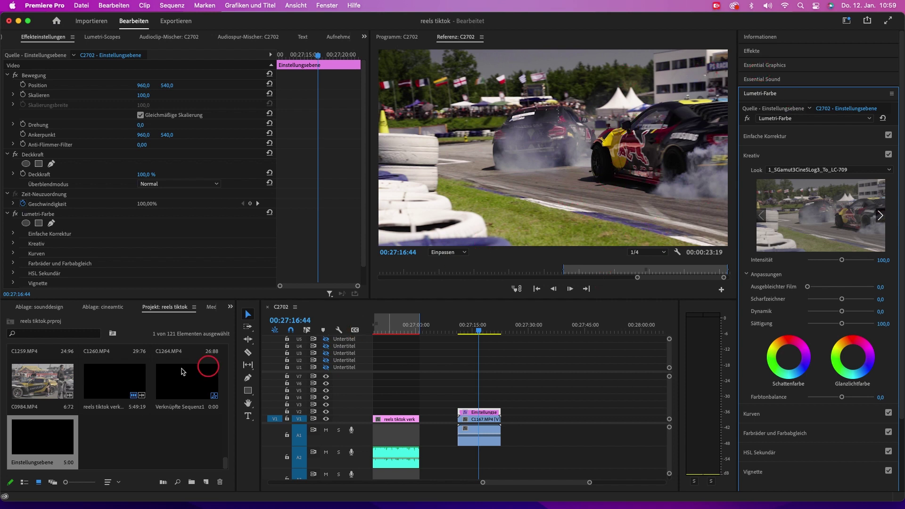
# Step: Stack a second adjustment layer from the Project panel onto V3 above the first
pyautogui.click(29, 449)
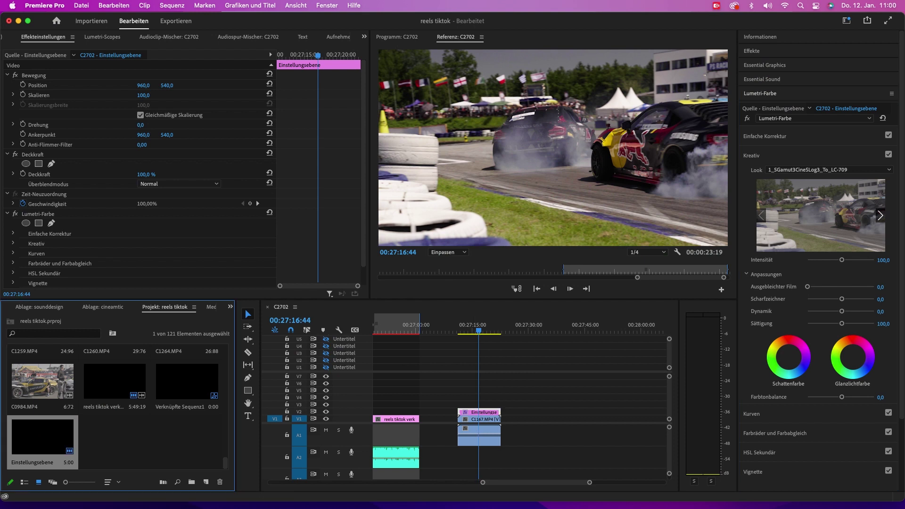
pyautogui.moveTo(479, 411); pyautogui.dragTo(467, 342)
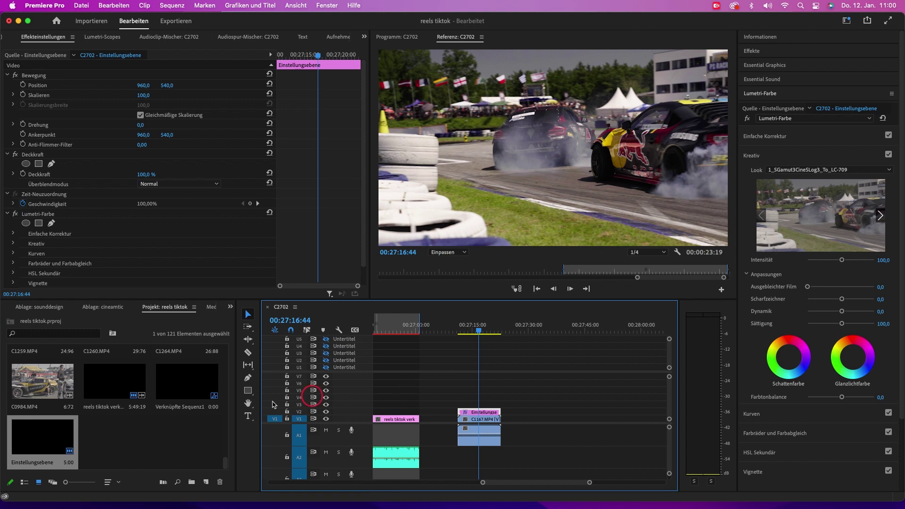
pyautogui.moveTo(42, 443); pyautogui.dragTo(492, 404)
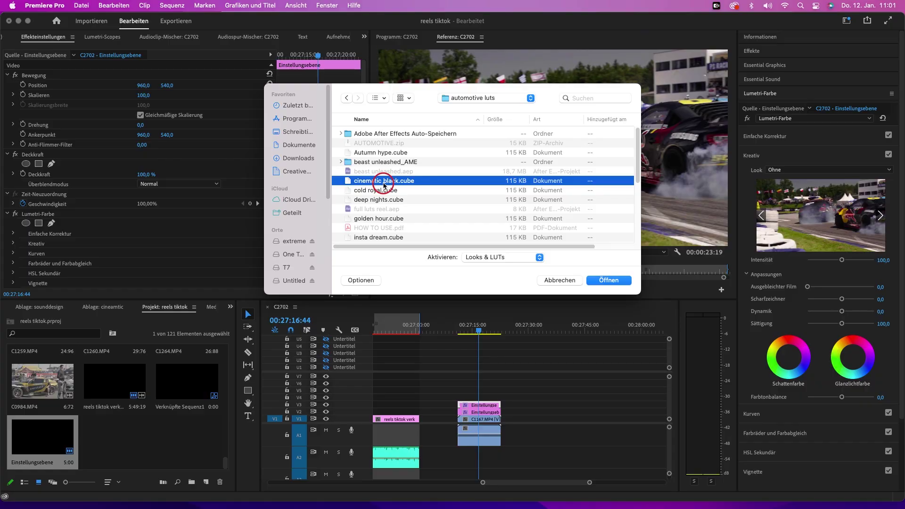
# Step: Apply the cinematic black look, lower its intensity to about 80, and raise exposure to 1.2
pyautogui.click(596, 280)
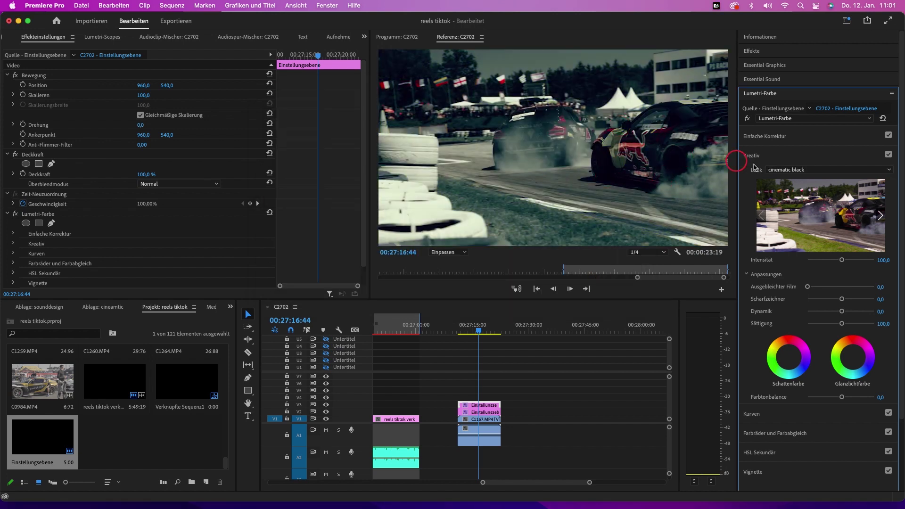
pyautogui.moveTo(882, 259); pyautogui.dragTo(831, 260)
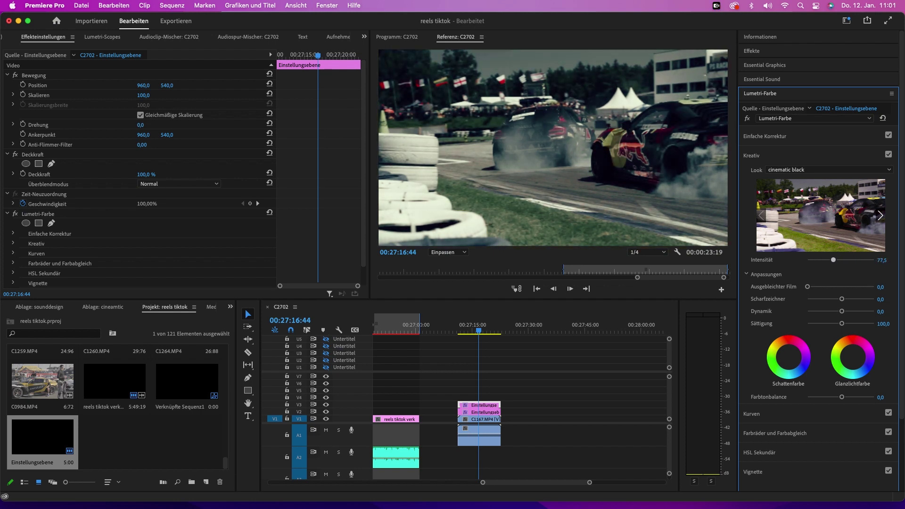
pyautogui.click(772, 137)
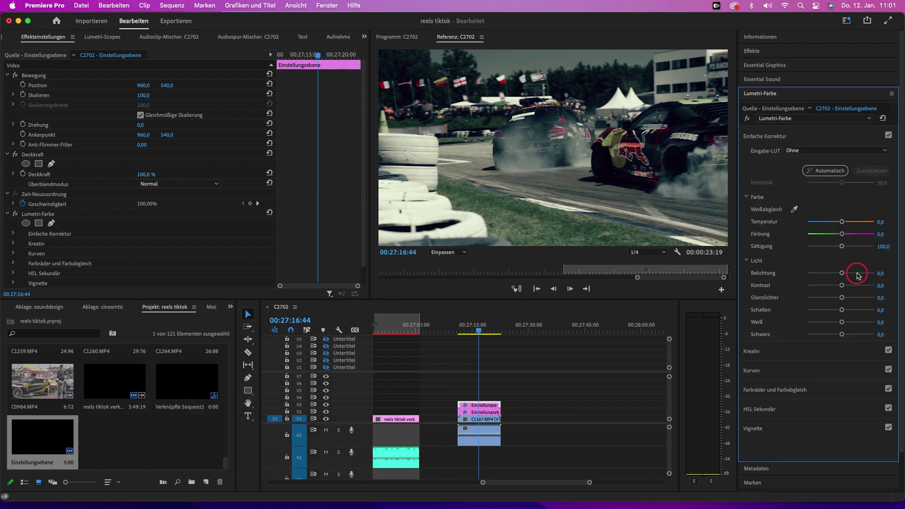
pyautogui.moveTo(842, 273)
pyautogui.mouseDown()
pyautogui.moveTo(850, 273)
pyautogui.moveTo(849, 286)
pyautogui.mouseUp()
pyautogui.scroll(-2, 796, 320)
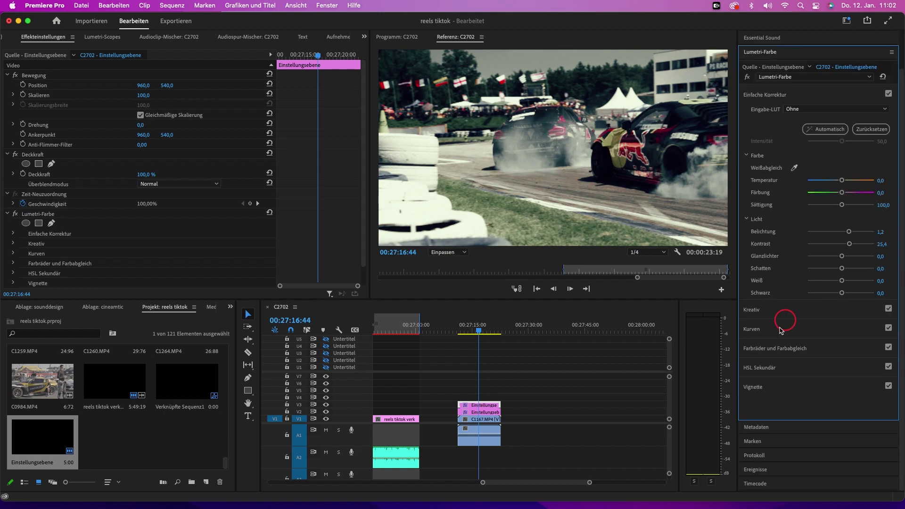
# Step: Return to the Creative section showing cinematic black at 80.3 intensity and saturation 107
pyautogui.click(750, 310)
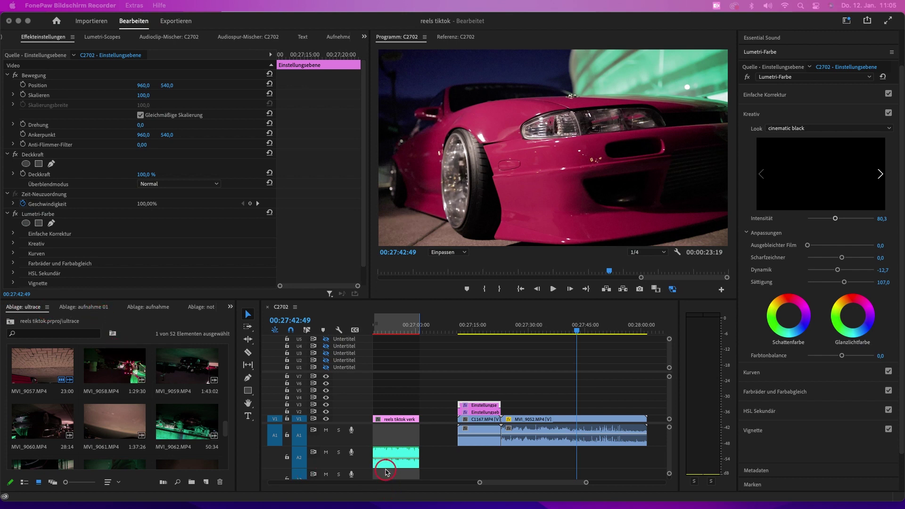
# Step: Move an adjustment layer over MVI_9052.MP4 and reset its saturation to 100 and exposure to 0
pyautogui.click(489, 404)
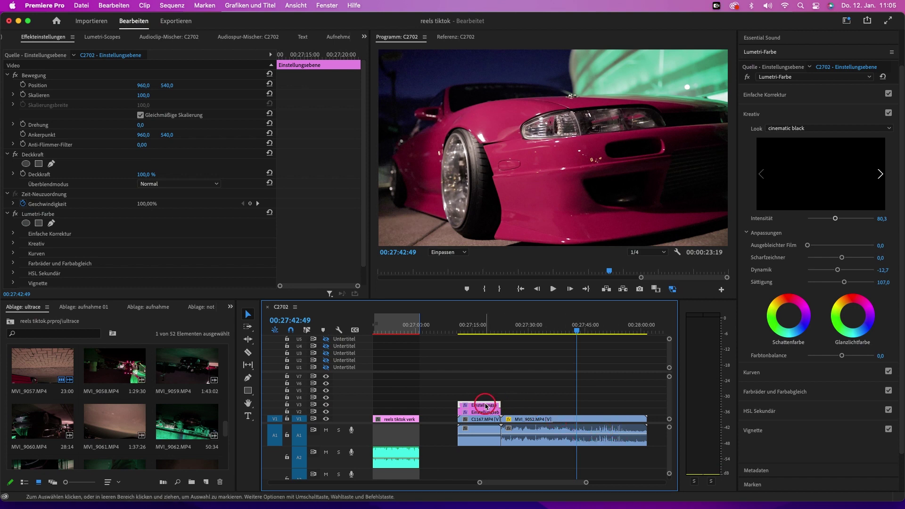
pyautogui.moveTo(486, 406); pyautogui.dragTo(574, 417)
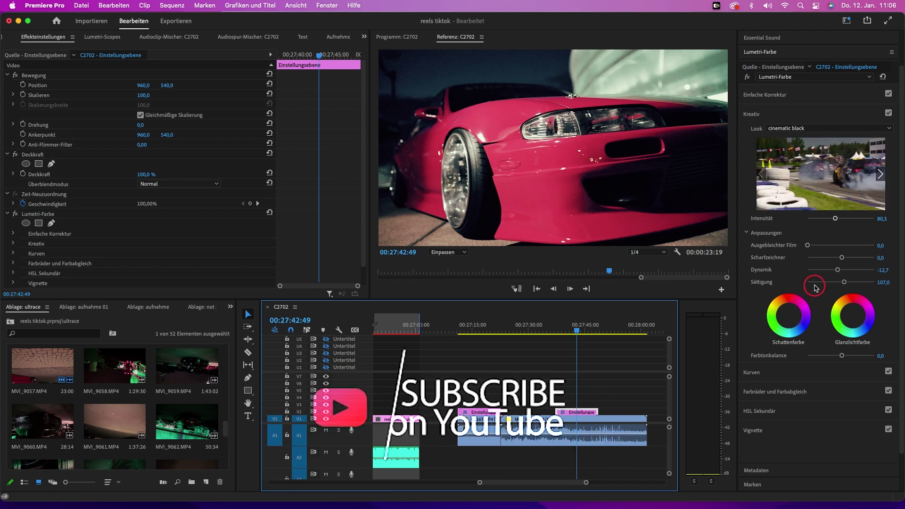
pyautogui.click(885, 281)
pyautogui.press('Return')
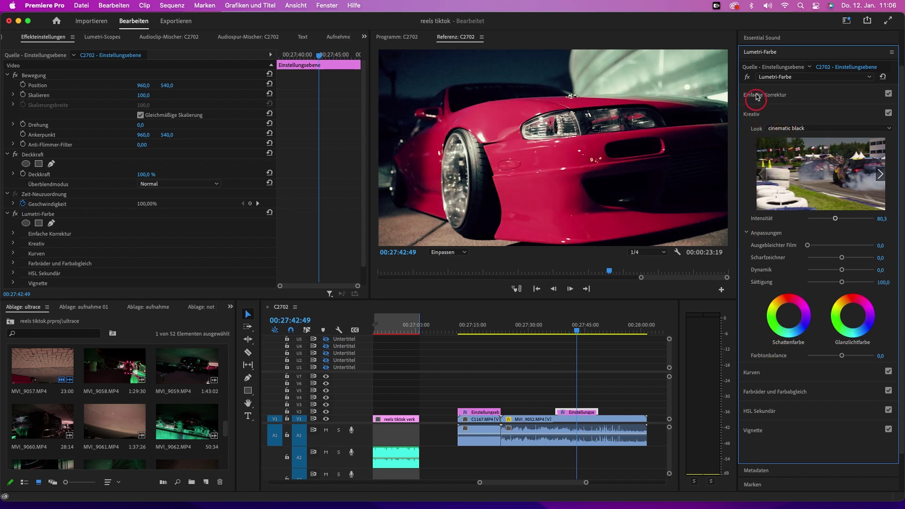
pyautogui.click(757, 92)
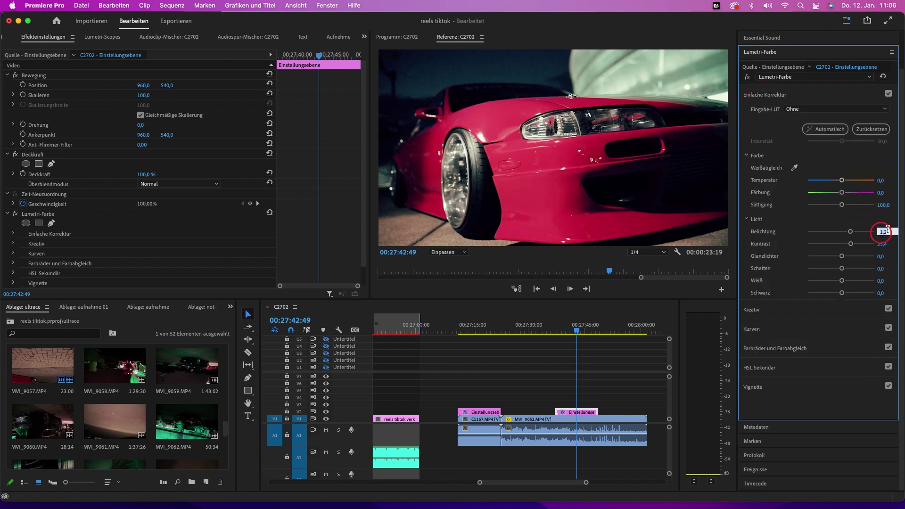
pyautogui.write('0')
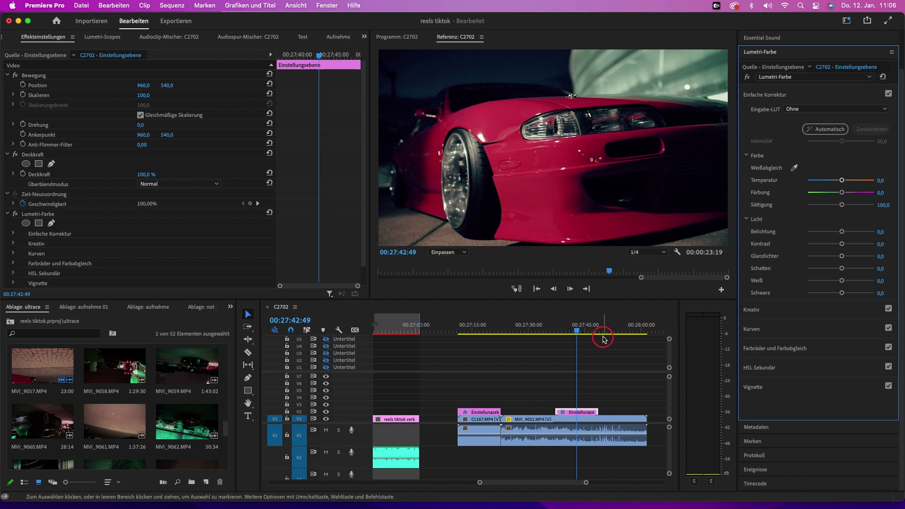
pyautogui.click(753, 310)
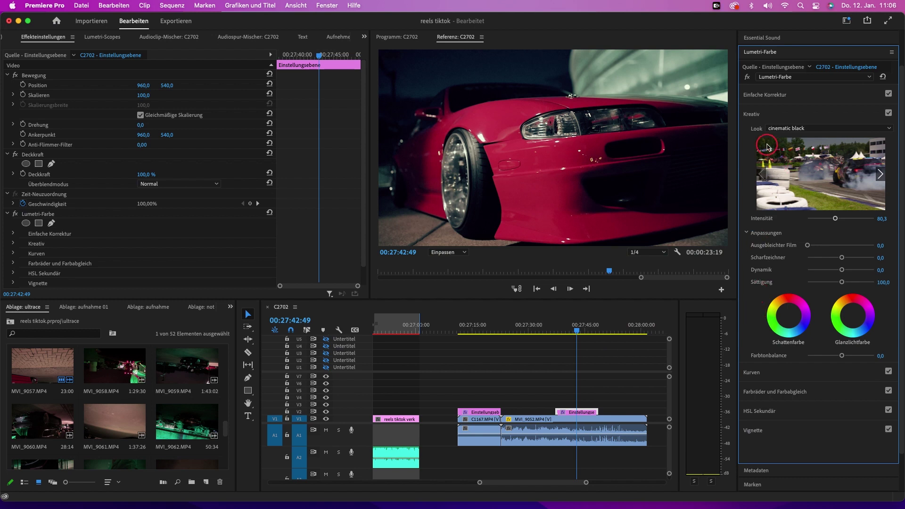
# Step: Load night drive neon.cube as the adjustment layer's Creative look and set intensity to 100
pyautogui.click(787, 129)
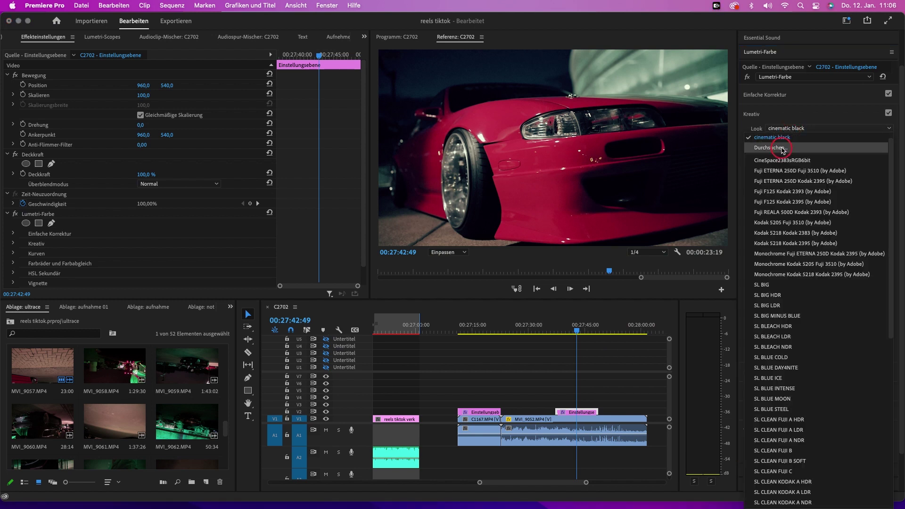
pyautogui.click(781, 148)
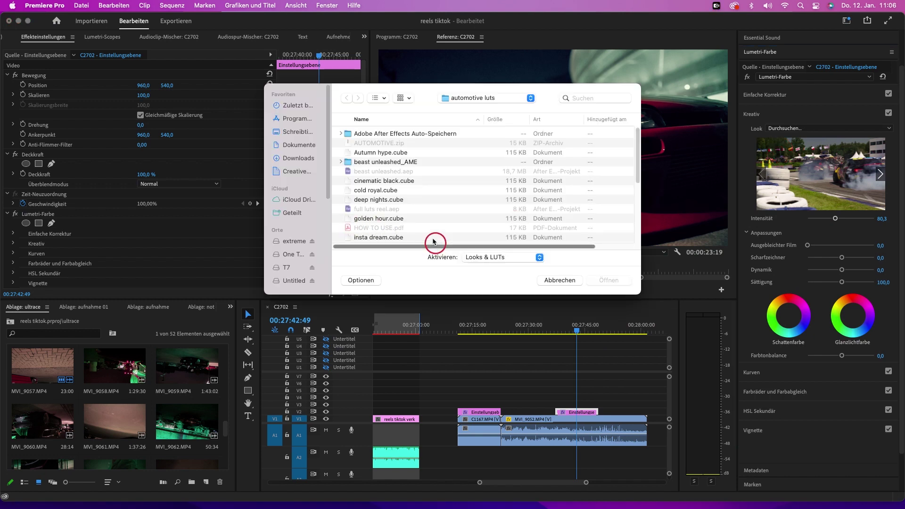
pyautogui.scroll(-5, 385, 201)
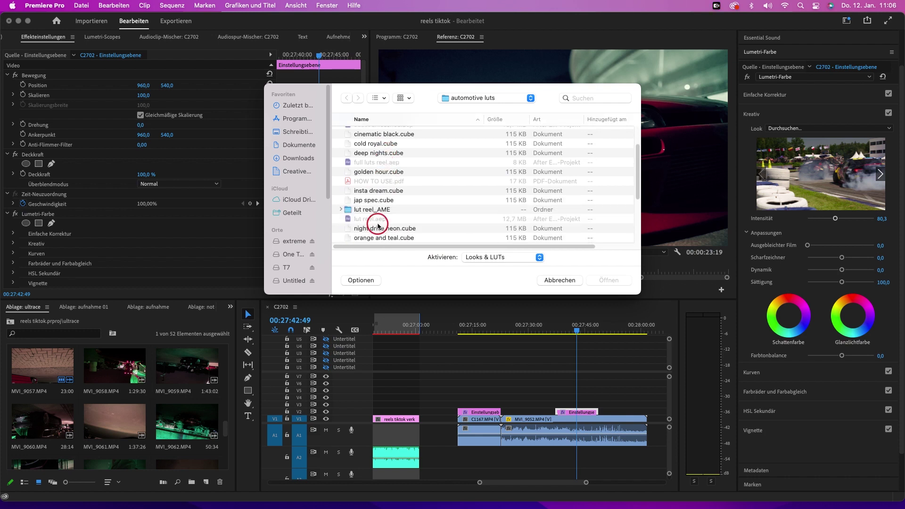
pyautogui.click(377, 219)
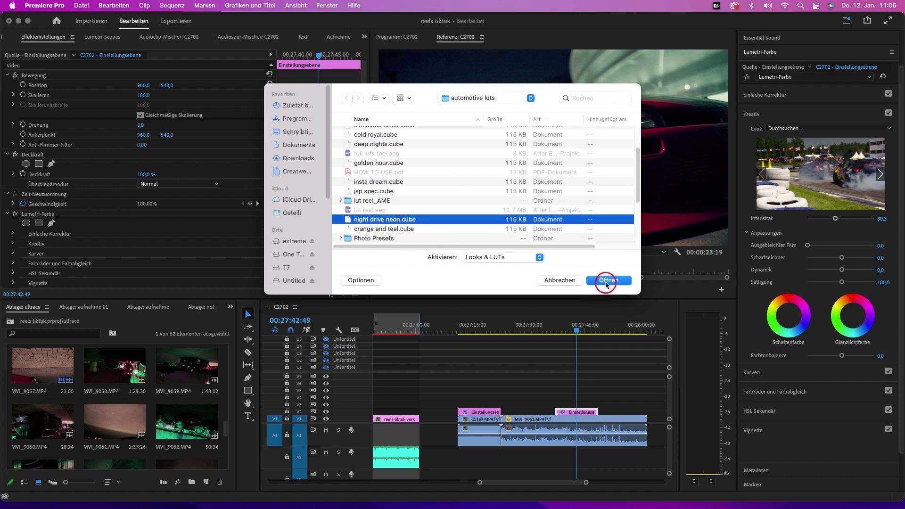
pyautogui.click(606, 281)
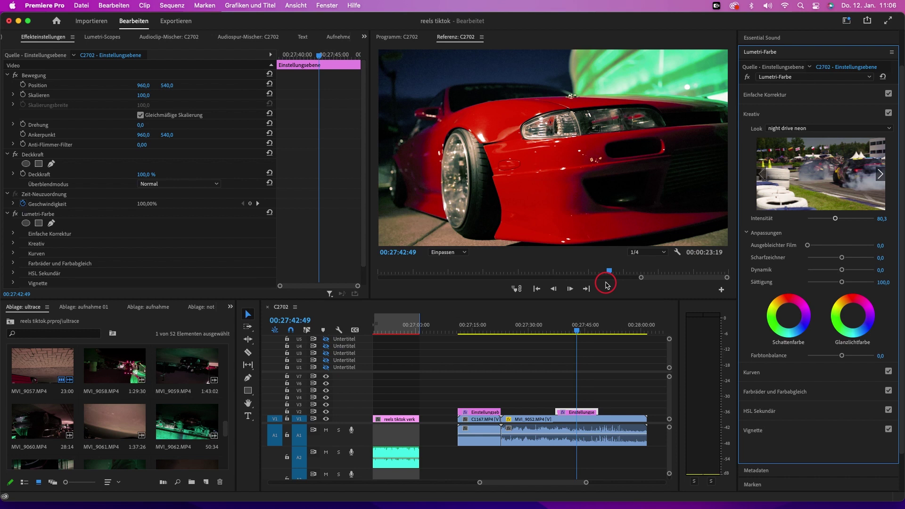
pyautogui.moveTo(834, 218); pyautogui.dragTo(817, 219)
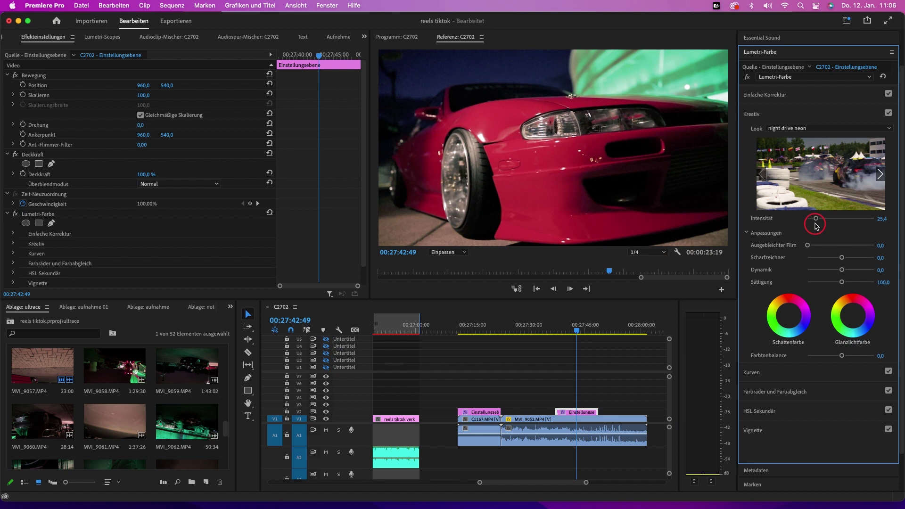
pyautogui.click(880, 218)
pyautogui.write('100')
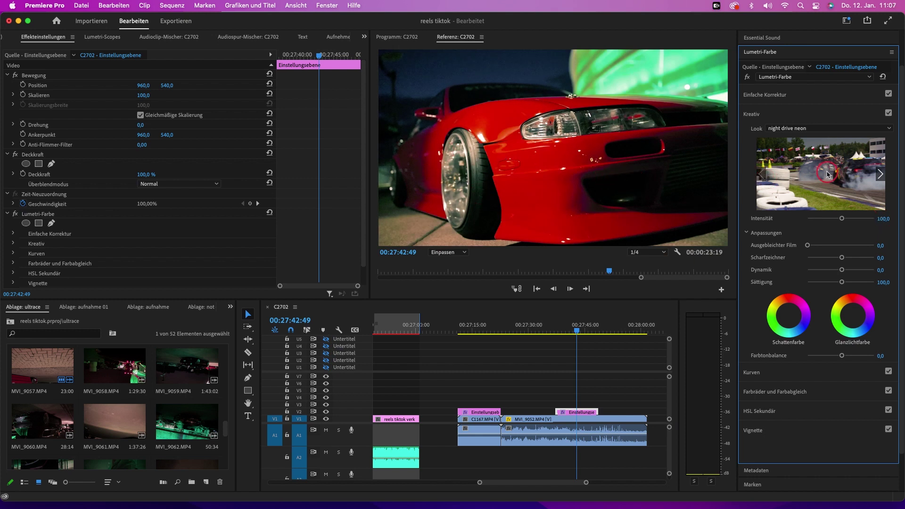
# Step: Lower the Basic Correction exposure to -0.3 under the night drive neon look
pyautogui.click(844, 167)
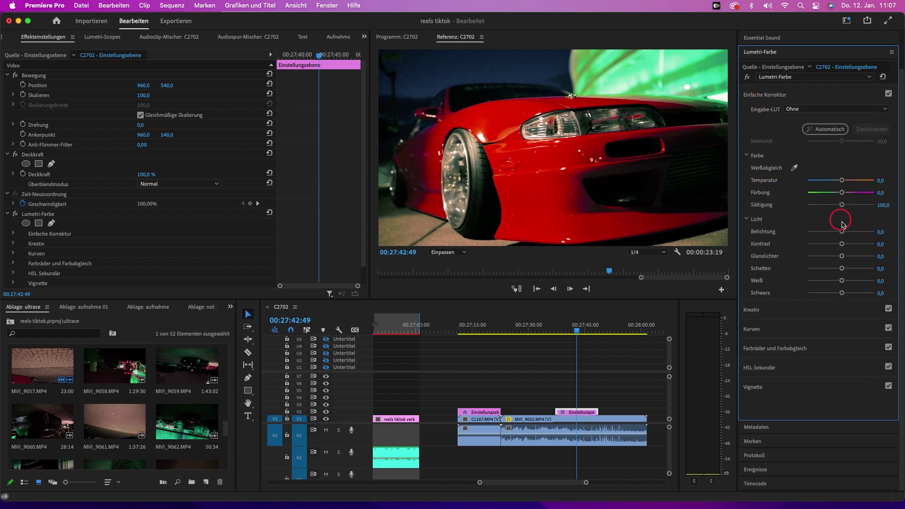
pyautogui.moveTo(850, 232); pyautogui.dragTo(839, 231)
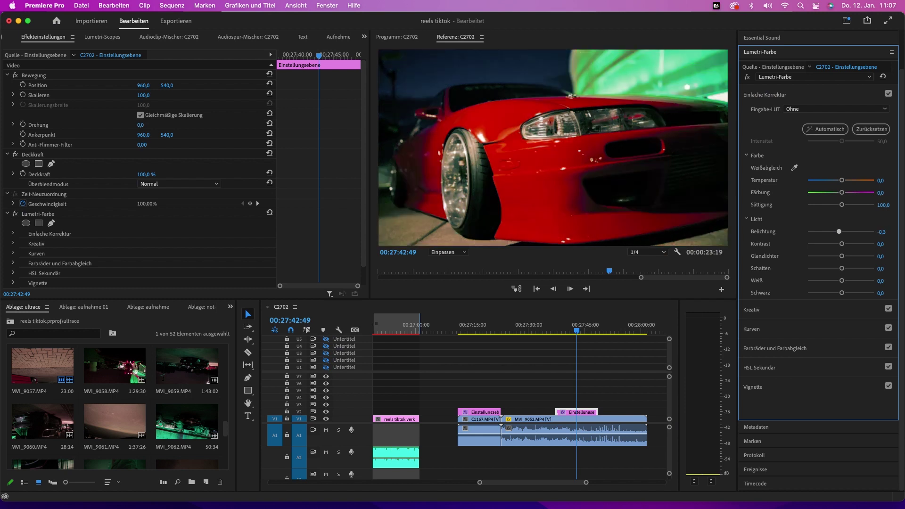